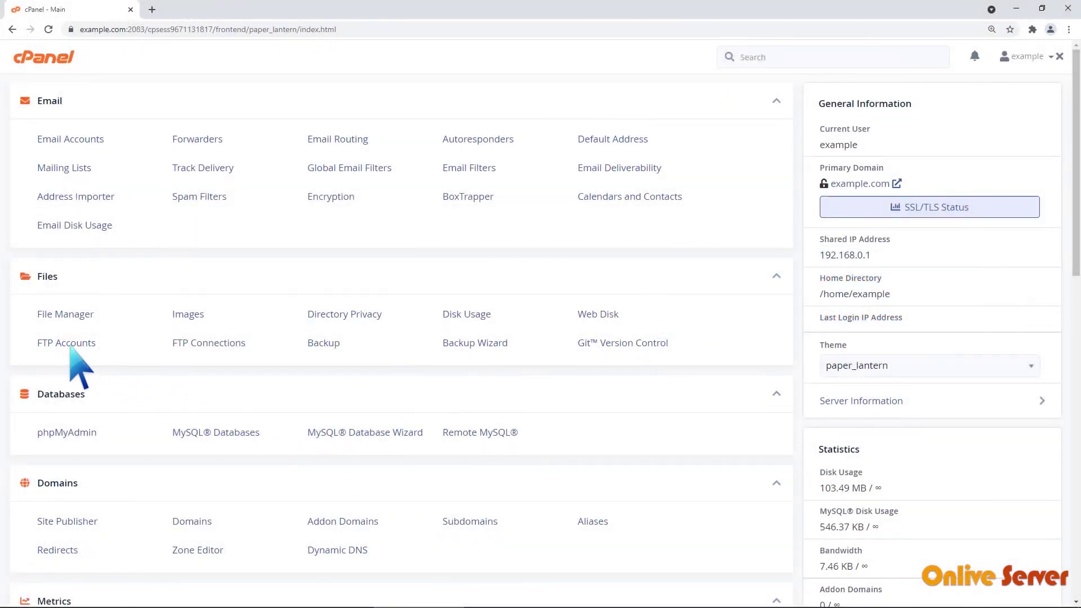
# Step: Open the FTP Accounts page from the Files section to view existing accounts
pyautogui.click(68, 347)
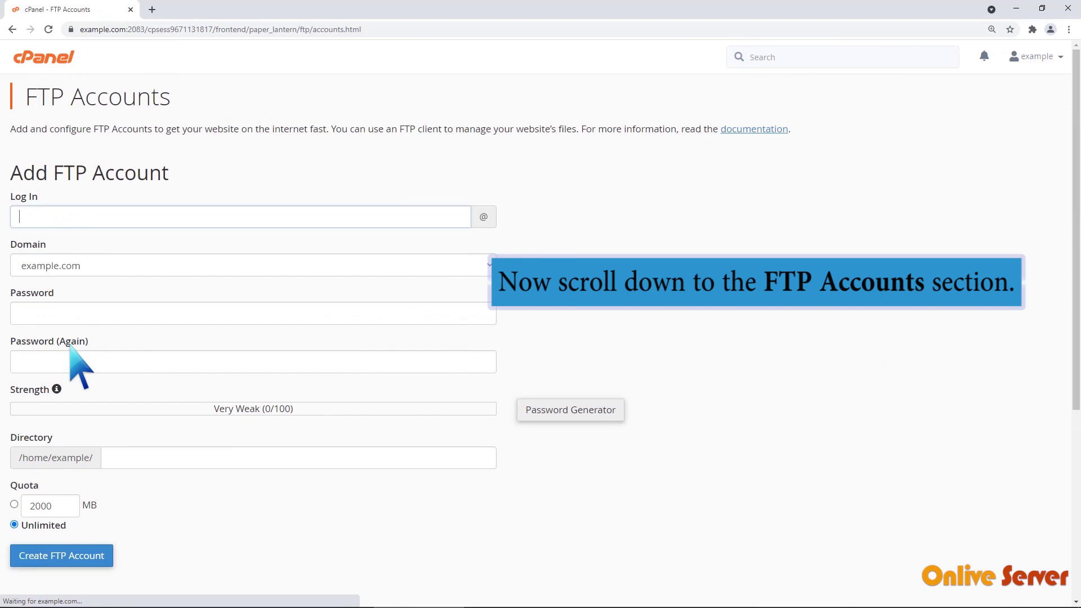
pyautogui.scroll(-1, 80, 367)
pyautogui.scroll(-2, 80, 368)
pyautogui.scroll(-1, 80, 368)
pyautogui.scroll(-1, 80, 368)
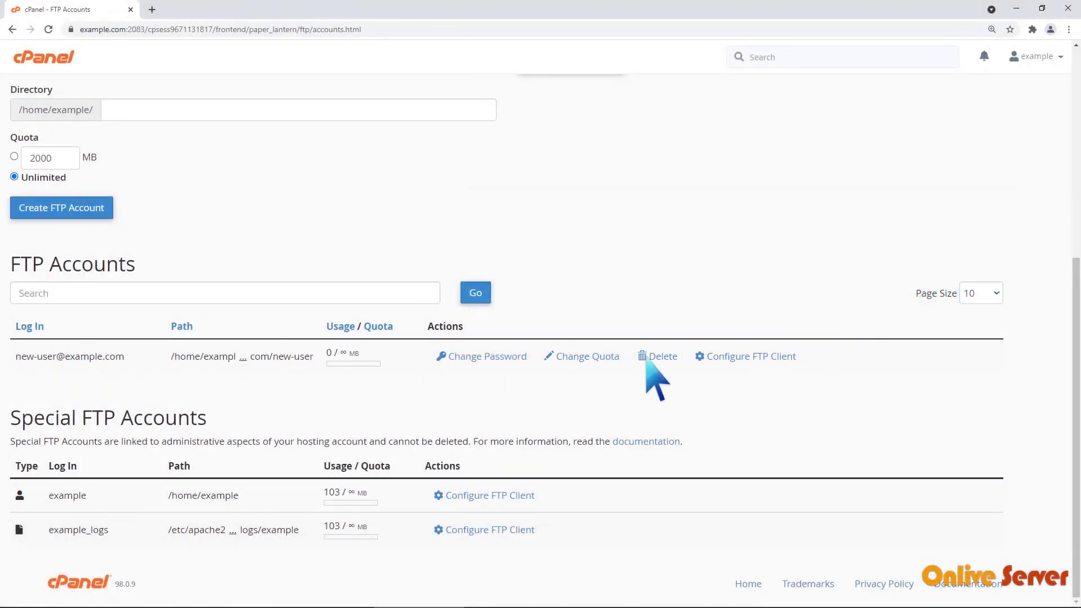
# Step: Delete the new-user FTP account and confirm its removal
pyautogui.click(659, 357)
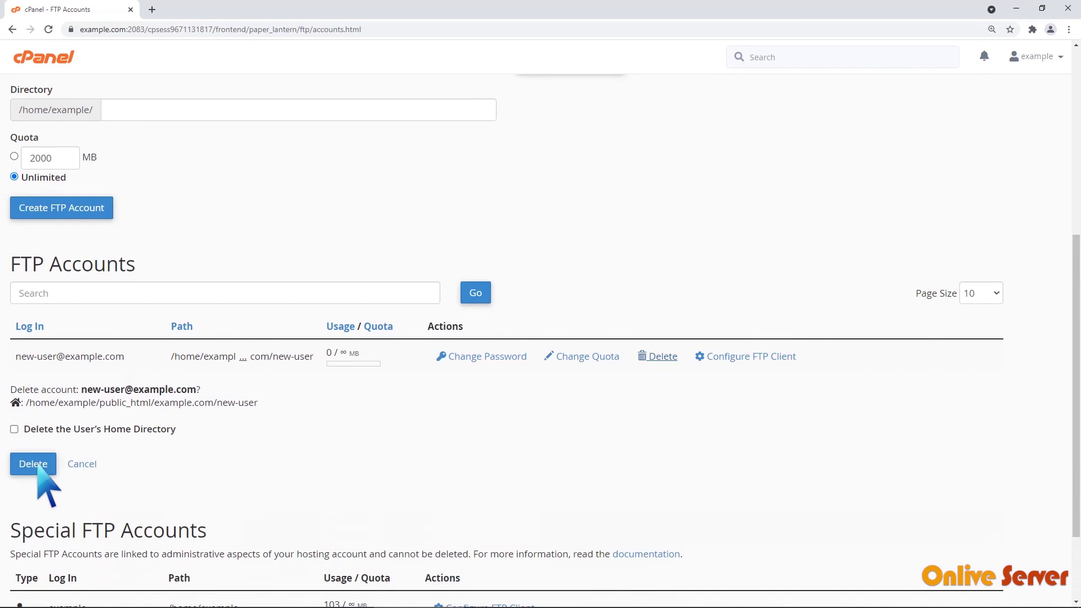
pyautogui.click(33, 466)
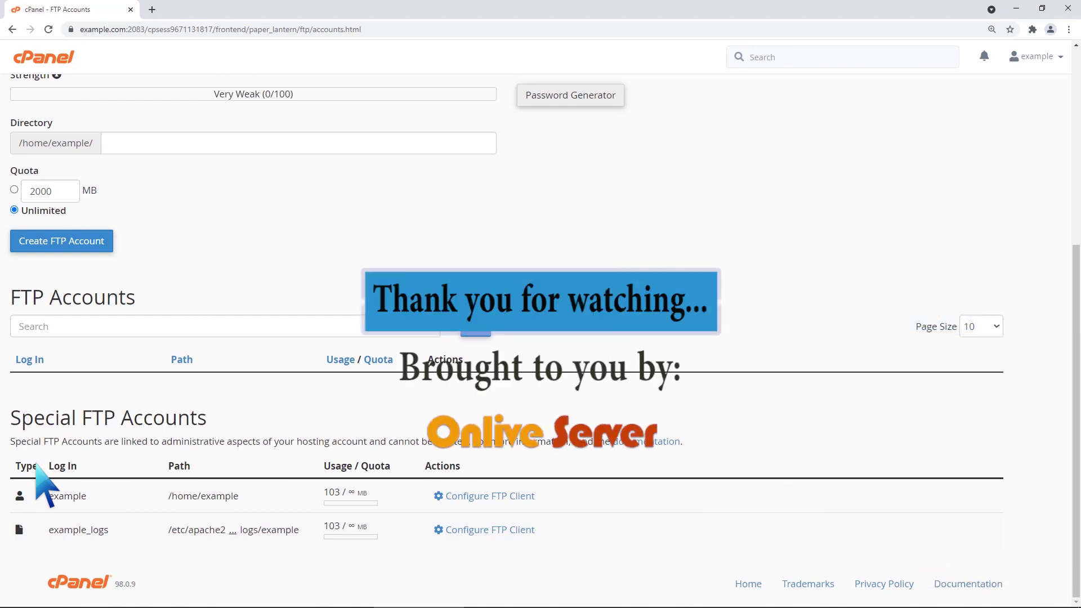